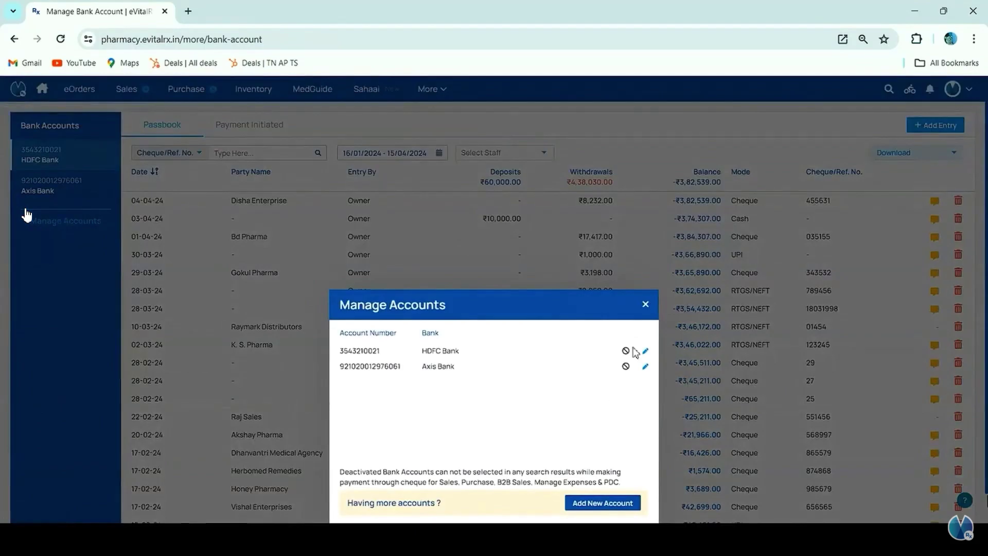
# Open the HDFC Bank account's saved details and close the form without updating
pyautogui.click(646, 352)
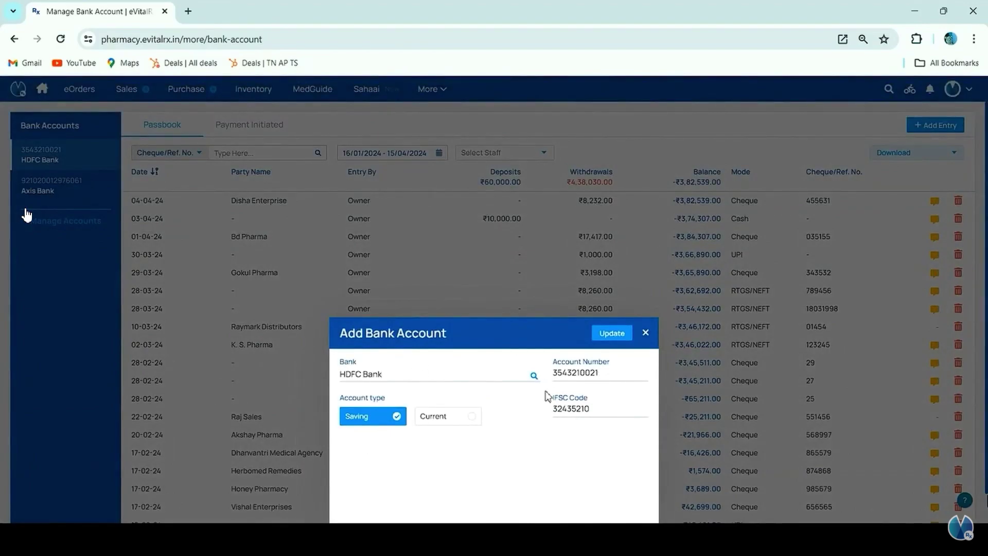
pyautogui.click(646, 334)
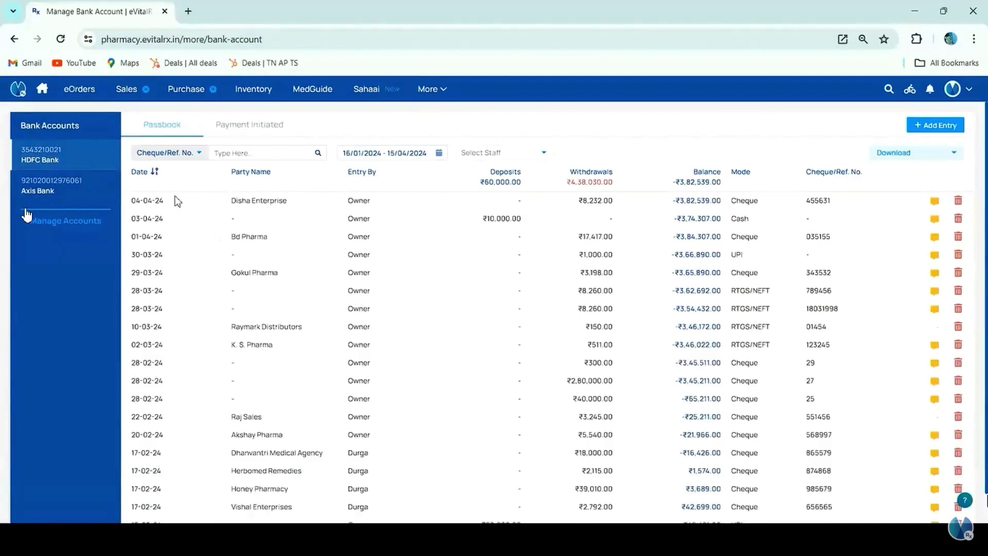
# Open Manage Accounts, bring up the Add New Account form, and close it blank
pyautogui.click(95, 225)
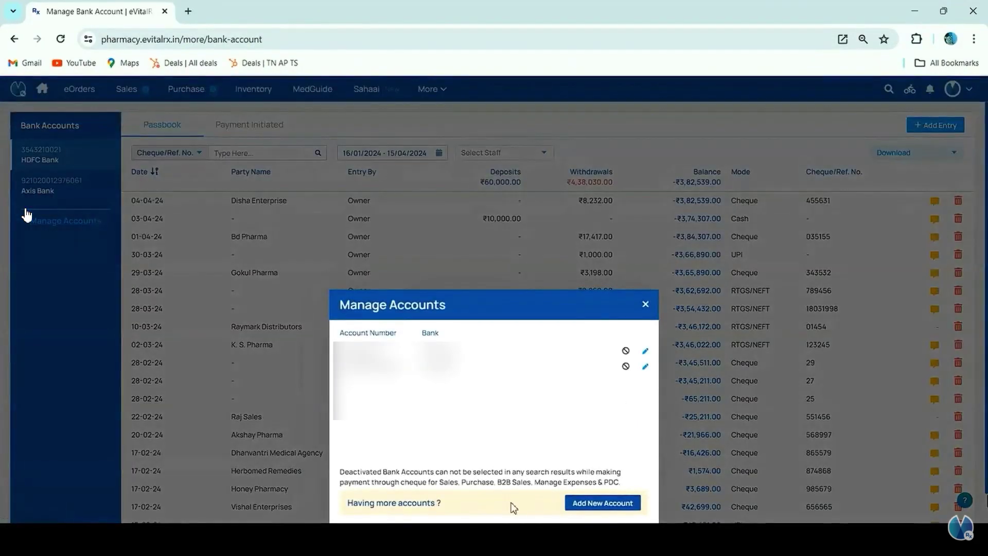
pyautogui.click(582, 508)
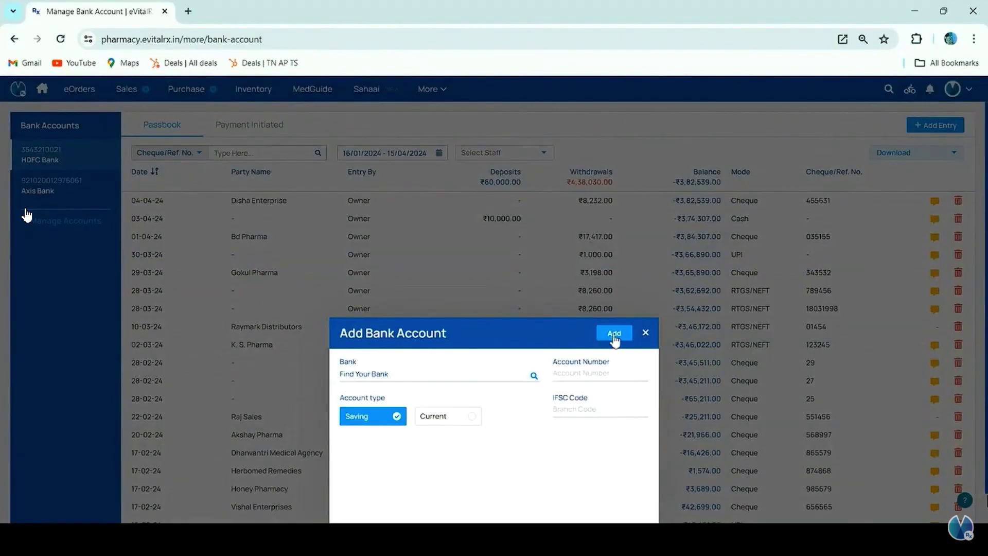
pyautogui.click(646, 334)
# Mark the Axis Bank account as deactive in Manage Accounts, confirming with the ePIN
pyautogui.click(64, 222)
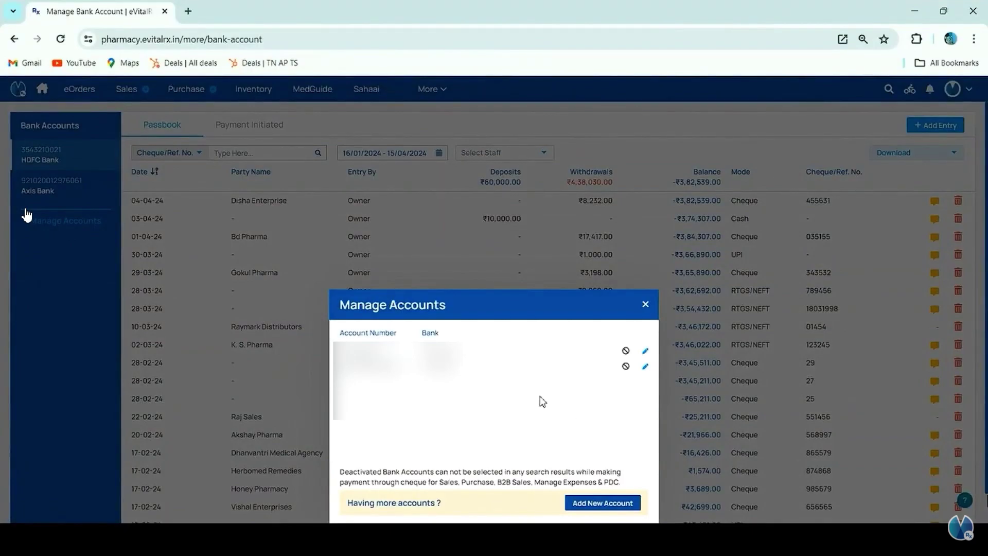
pyautogui.click(626, 366)
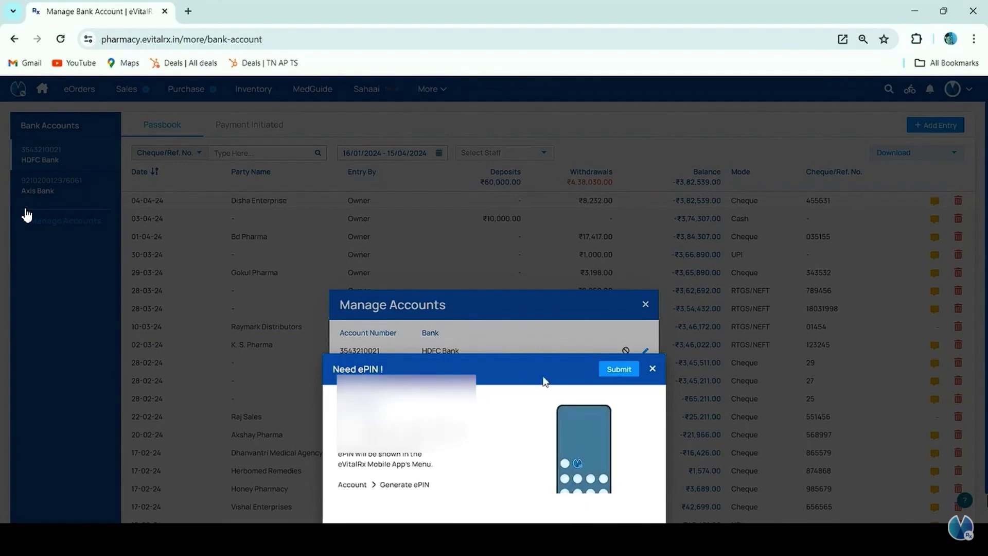
pyautogui.click(630, 372)
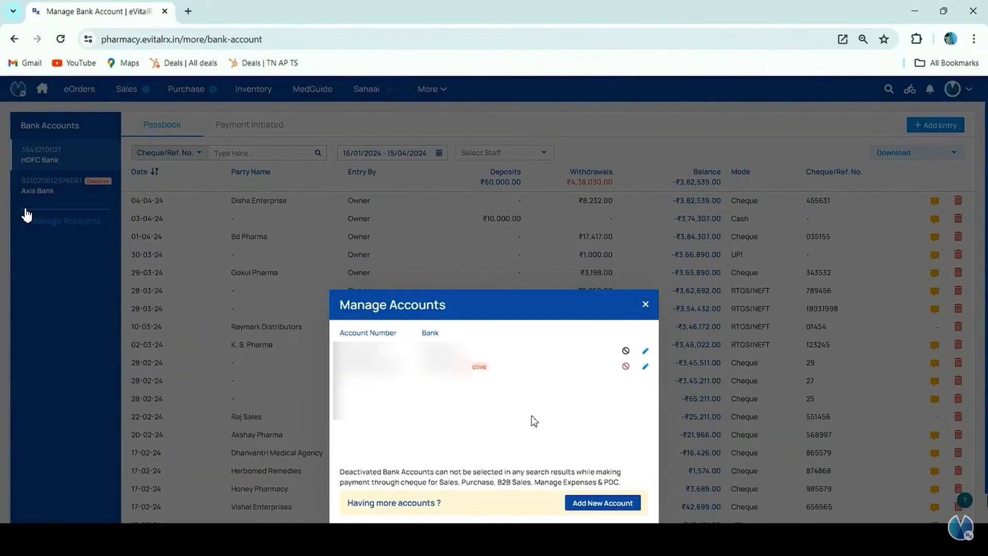
# Mark the Axis Bank account as active again, confirming with the ePIN
pyautogui.click(626, 367)
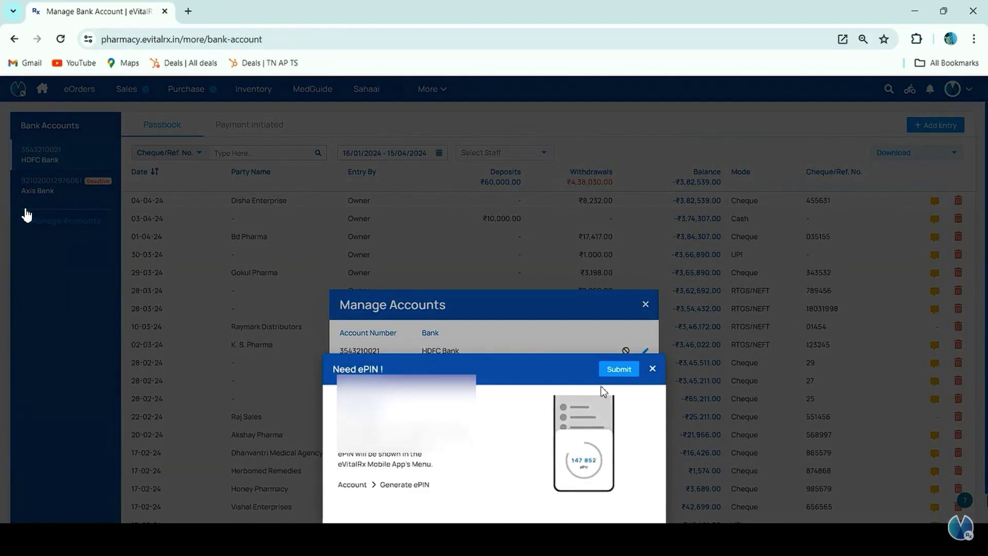
pyautogui.click(620, 370)
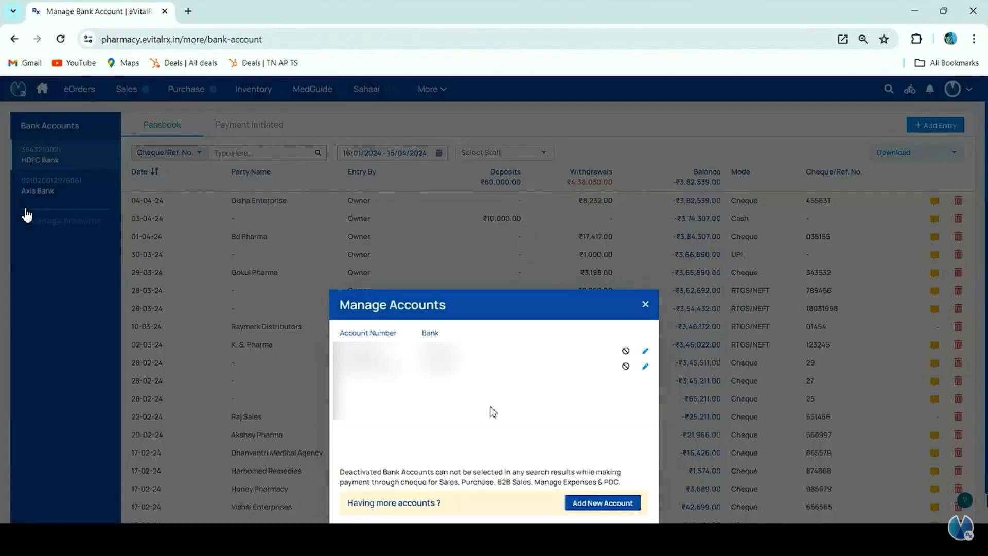
# Close Manage Accounts, switch from Axis Bank to HDFC Bank's passbook, and dismiss Add Entry unused
pyautogui.click(646, 304)
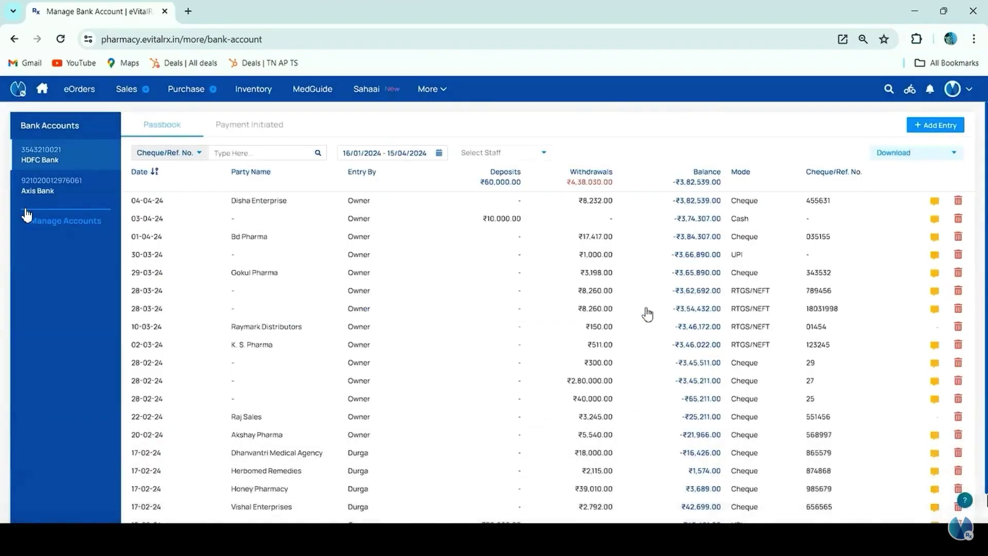
pyautogui.click(78, 194)
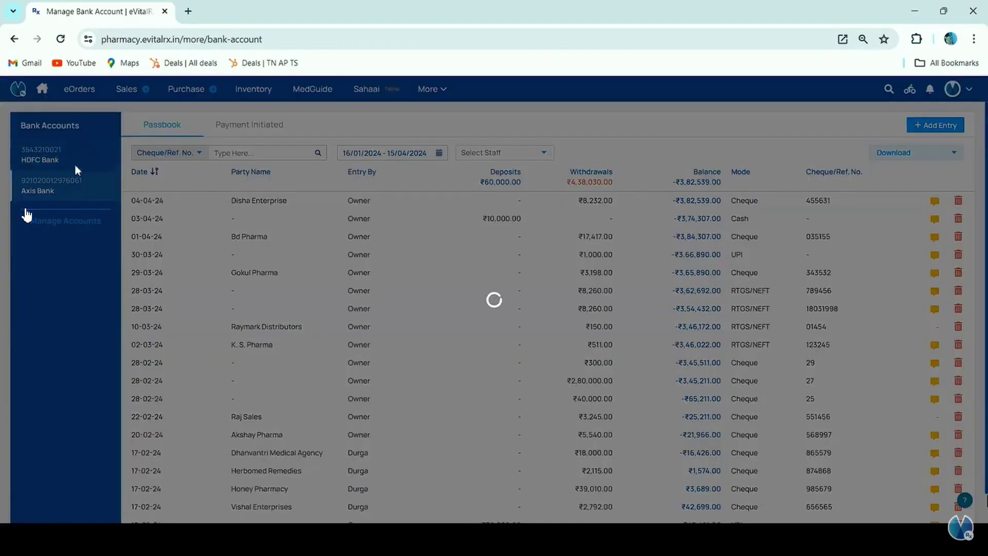
pyautogui.click(81, 167)
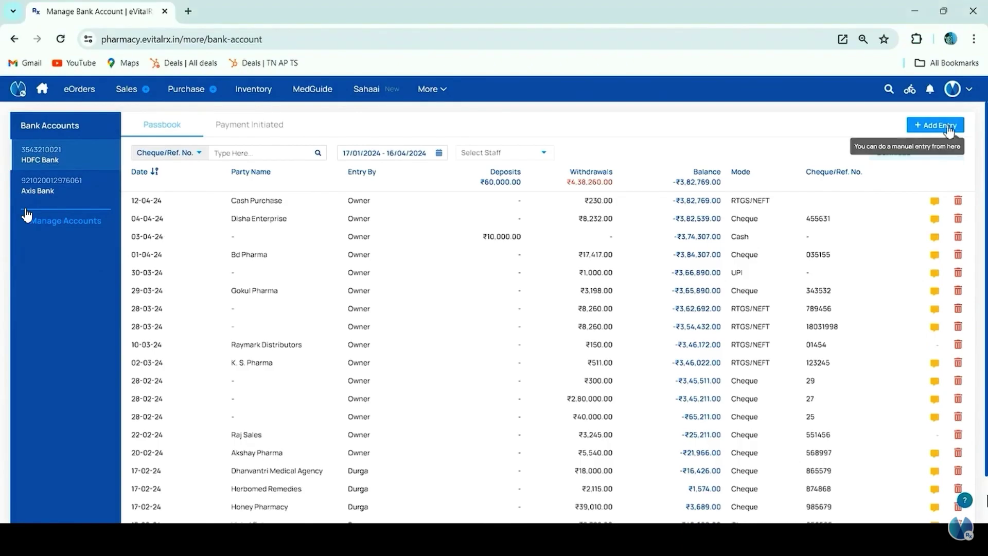
pyautogui.click(950, 129)
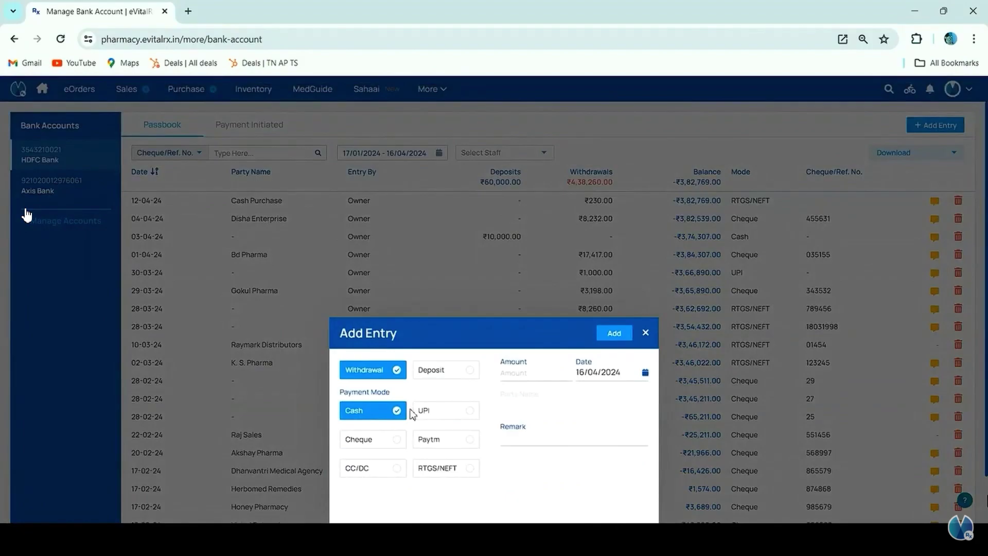
pyautogui.click(646, 334)
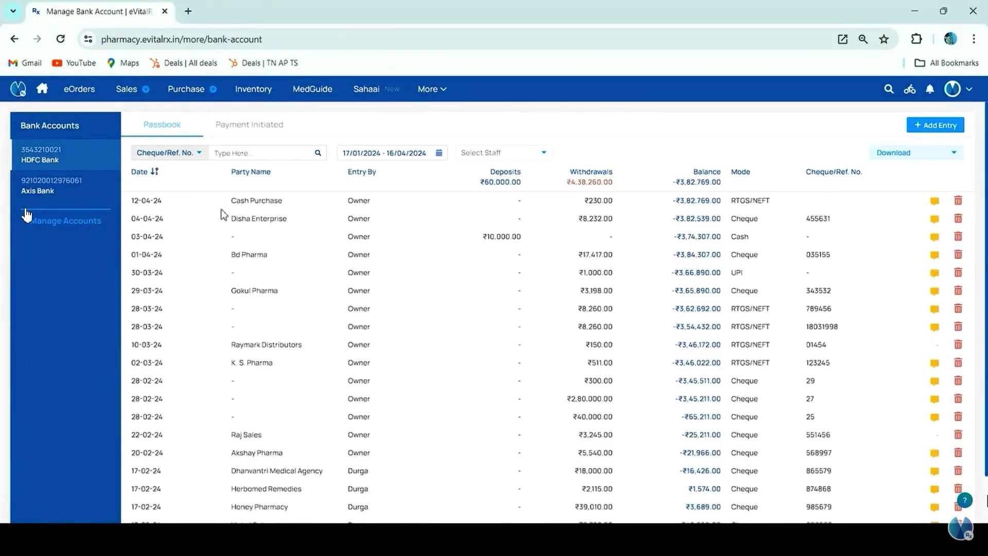
# Check the Payment Initiated tab, then go to More > Distributors
pyautogui.click(277, 135)
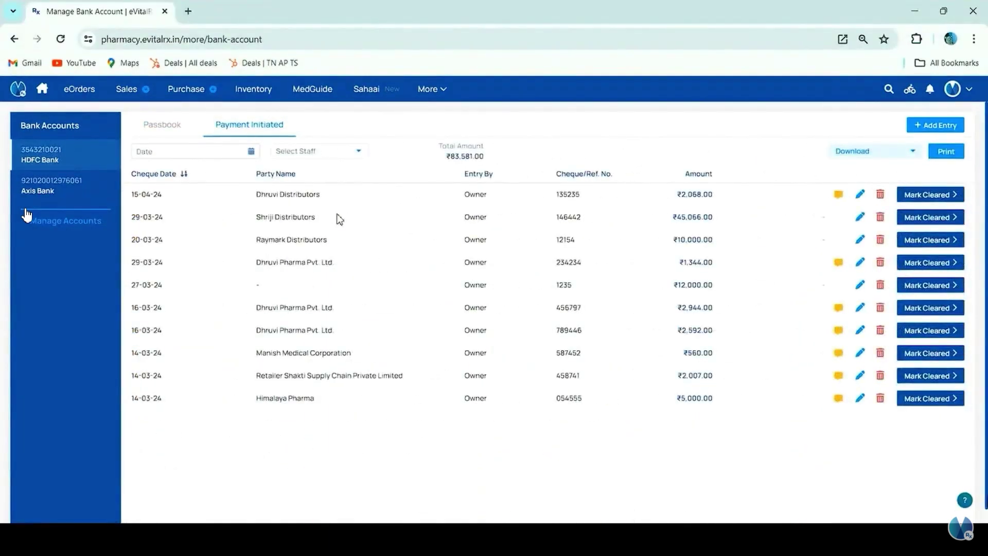
pyautogui.click(446, 89)
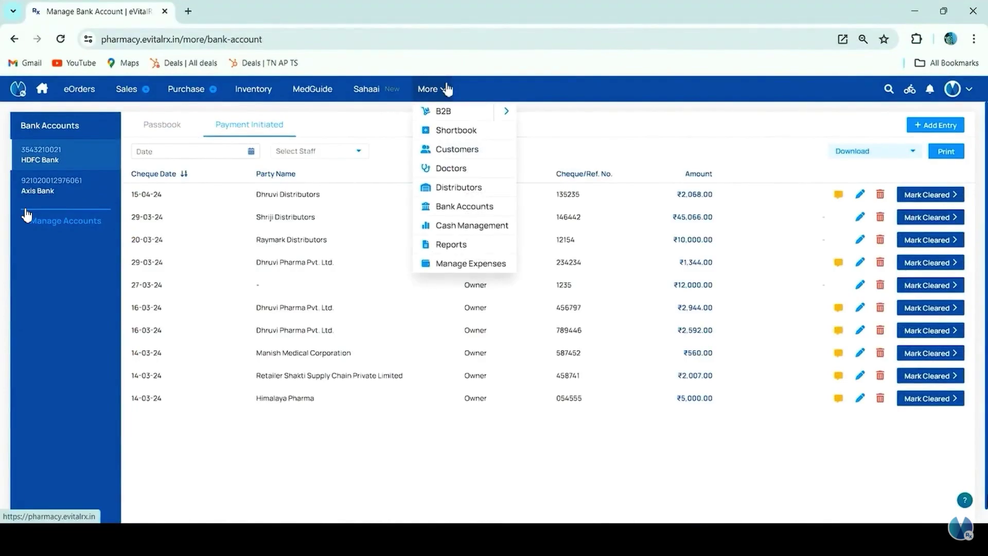
pyautogui.click(455, 196)
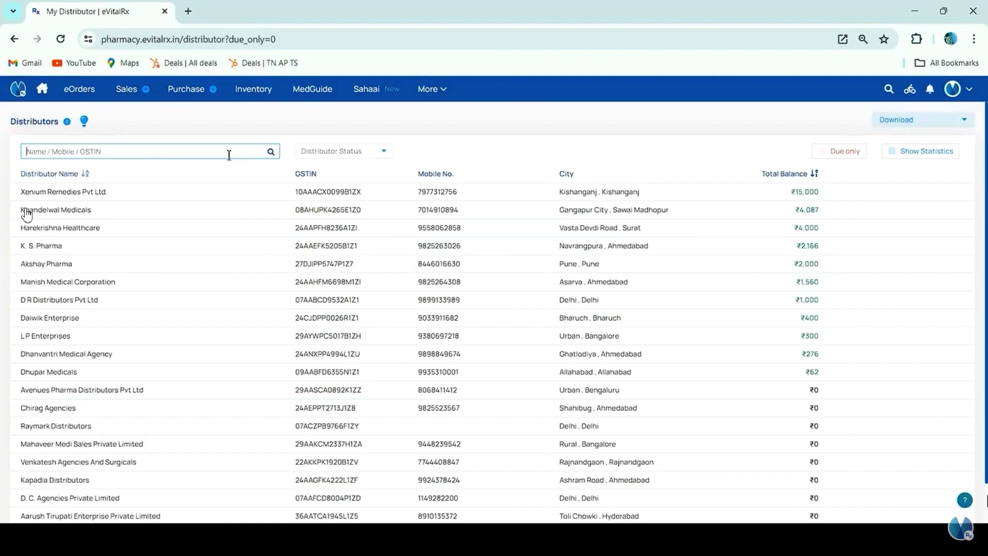
# Search distributors for 'Dhru' and start a payment to Dhruvi Distributors
pyautogui.write('Dhru')
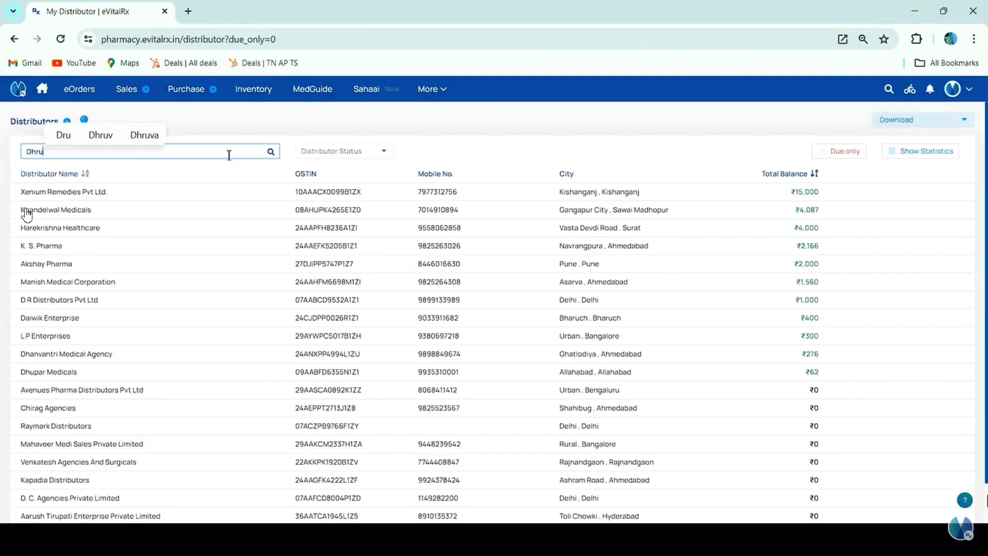
pyautogui.press('Return')
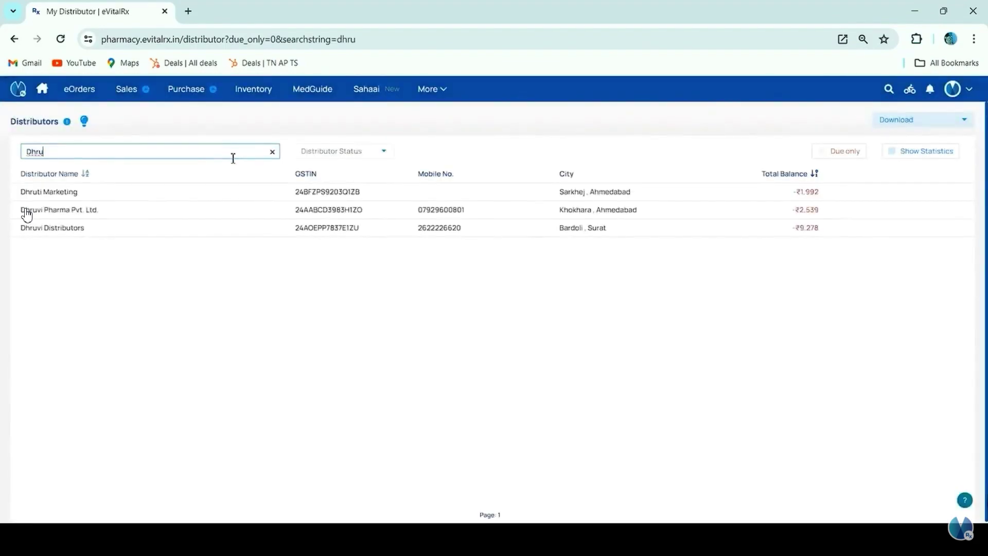
pyautogui.click(312, 230)
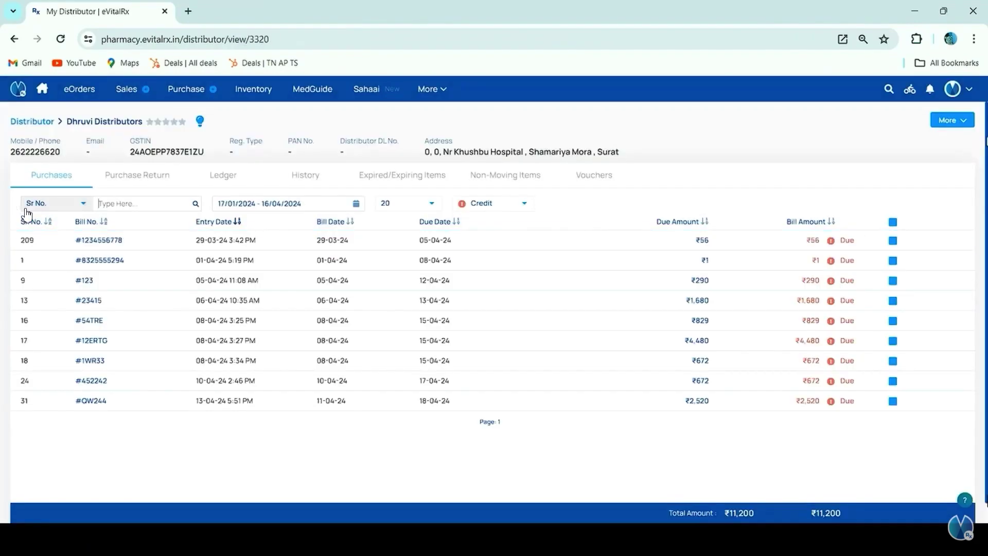
pyautogui.click(951, 120)
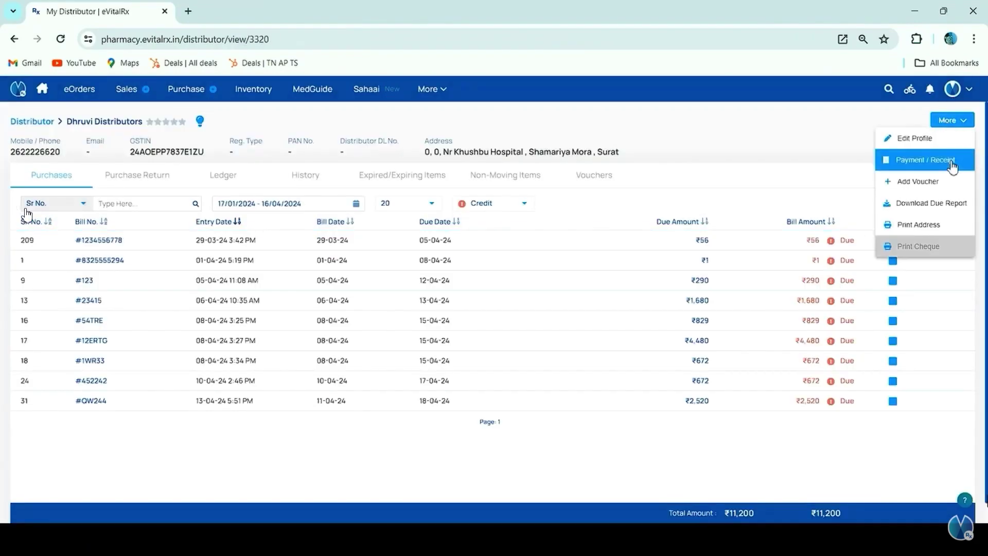
pyautogui.click(952, 164)
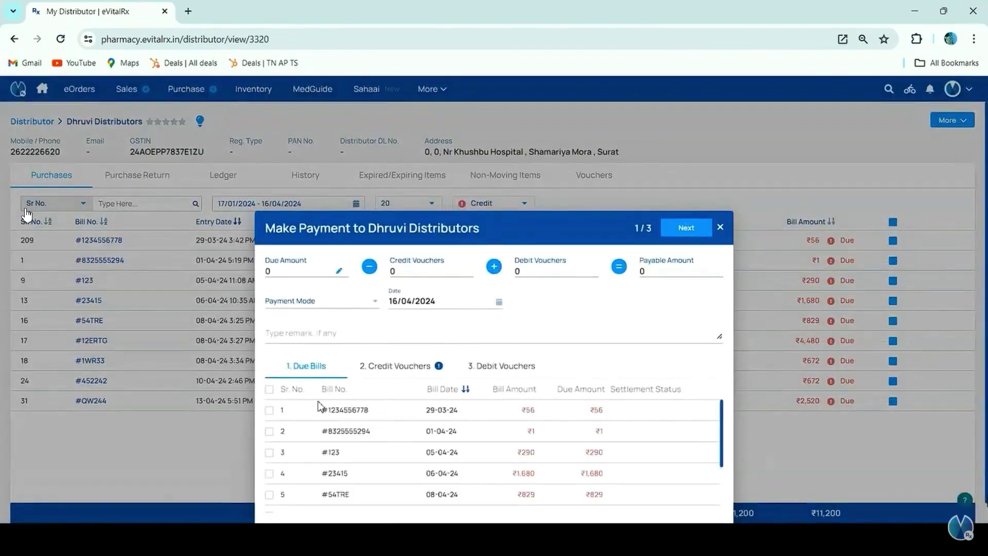
# Select bill #123 and pay it by cheque number 123435 from HDFC Bank
pyautogui.click(269, 452)
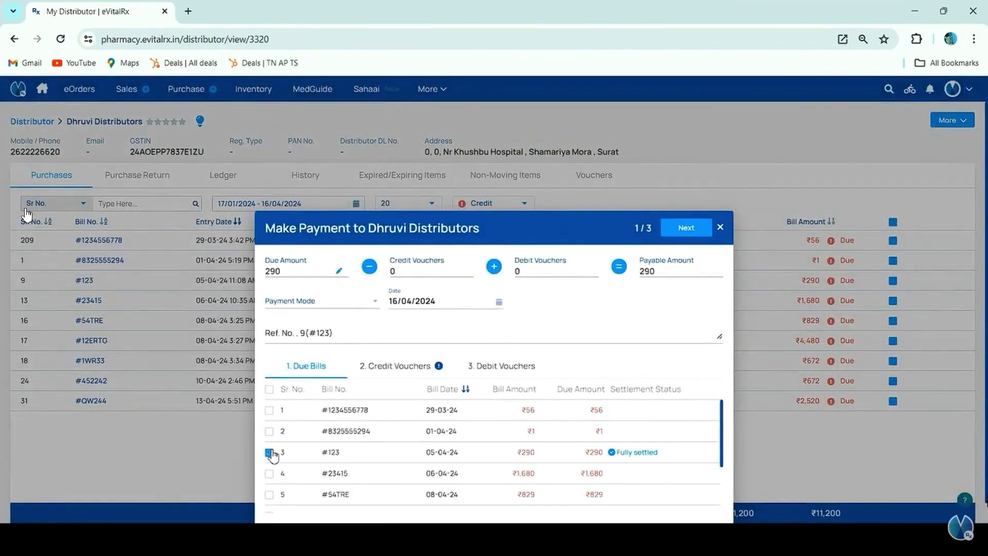
pyautogui.click(322, 302)
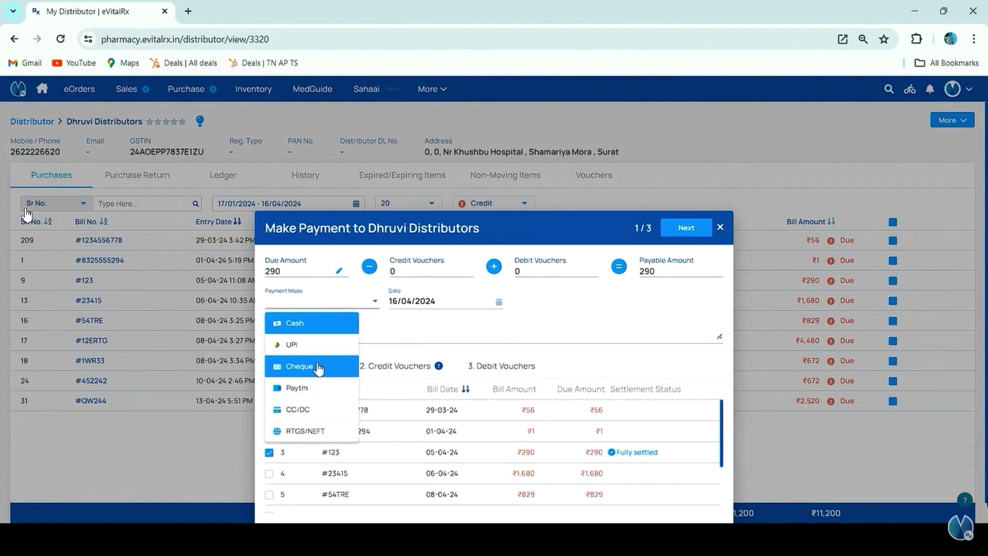
pyautogui.click(319, 366)
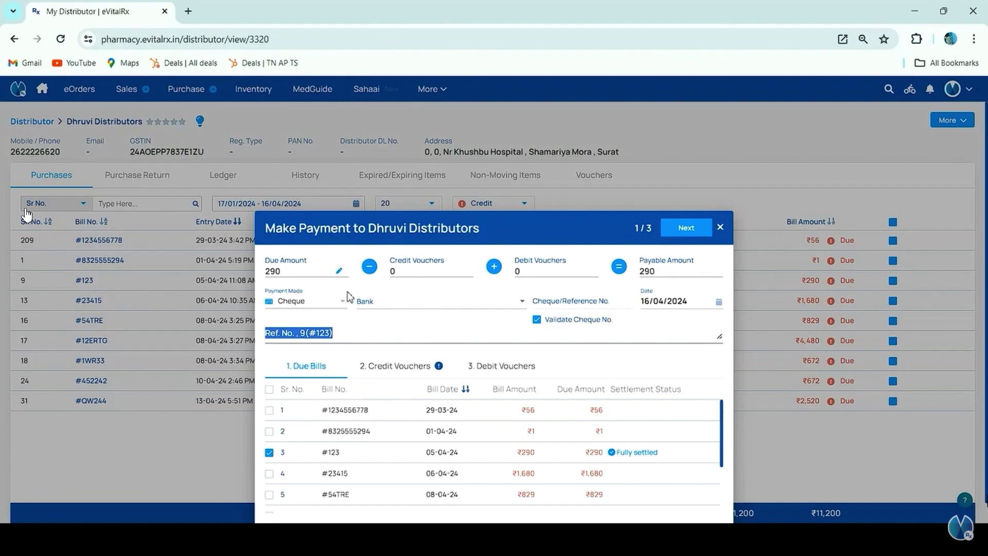
pyautogui.click(389, 304)
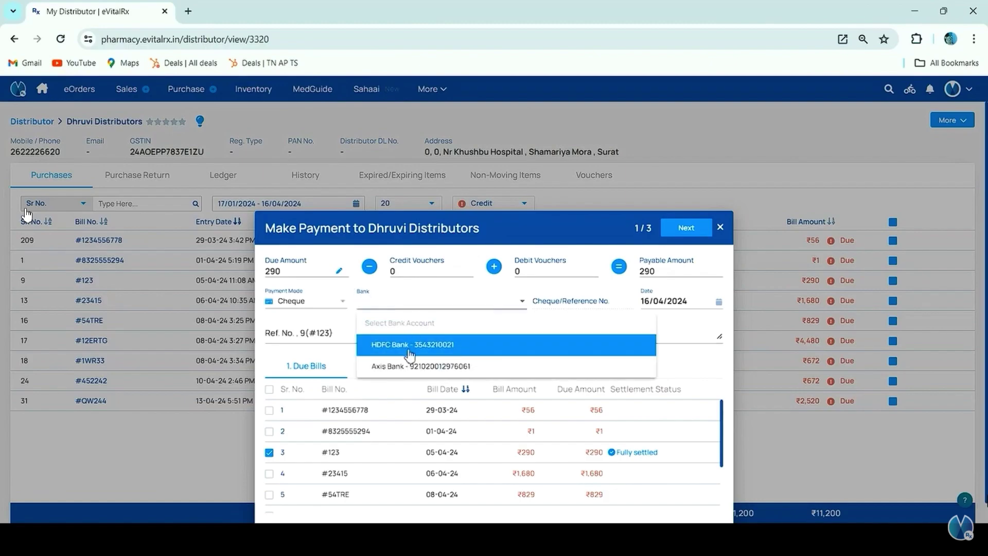
pyautogui.click(407, 344)
pyautogui.click(561, 304)
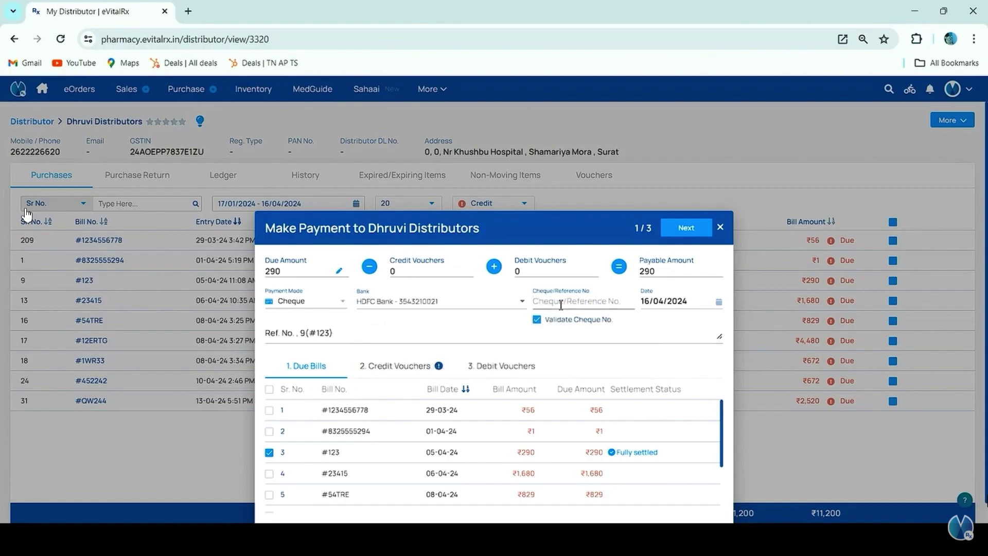
pyautogui.write('123435')
# Skip past the vouchers, declining the credit voucher, and submit the ₹290 cheque payment
pyautogui.click(687, 229)
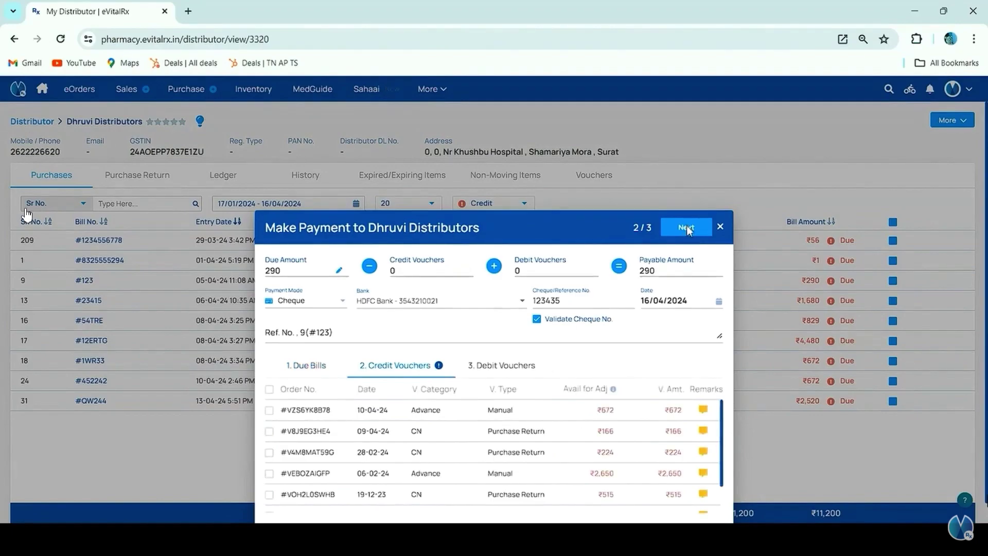
pyautogui.click(688, 228)
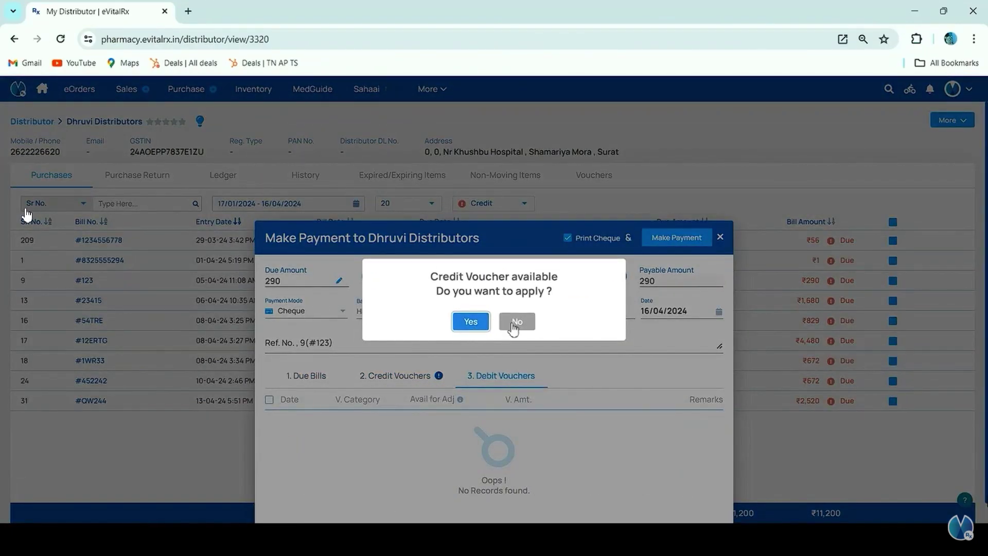
pyautogui.click(514, 323)
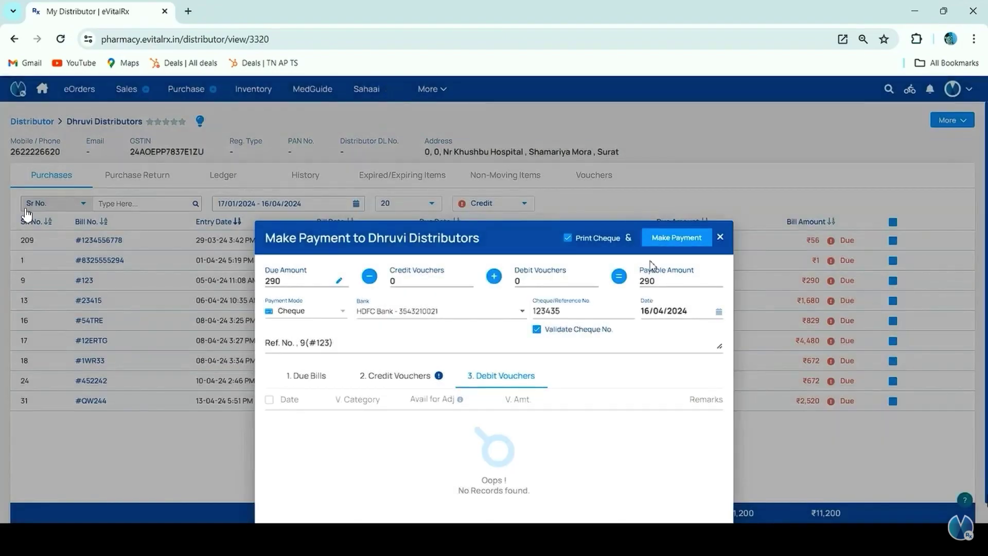
pyautogui.click(665, 241)
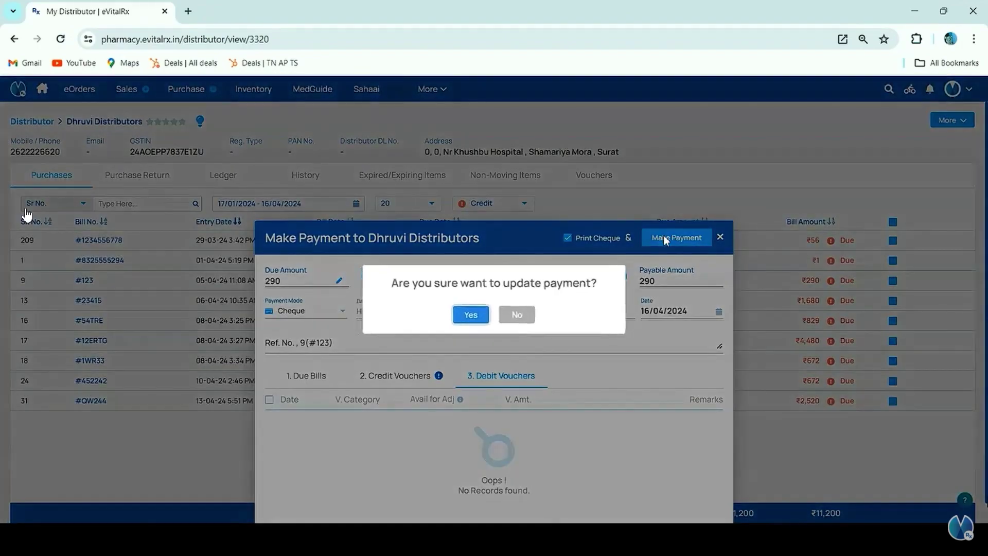
pyautogui.click(467, 313)
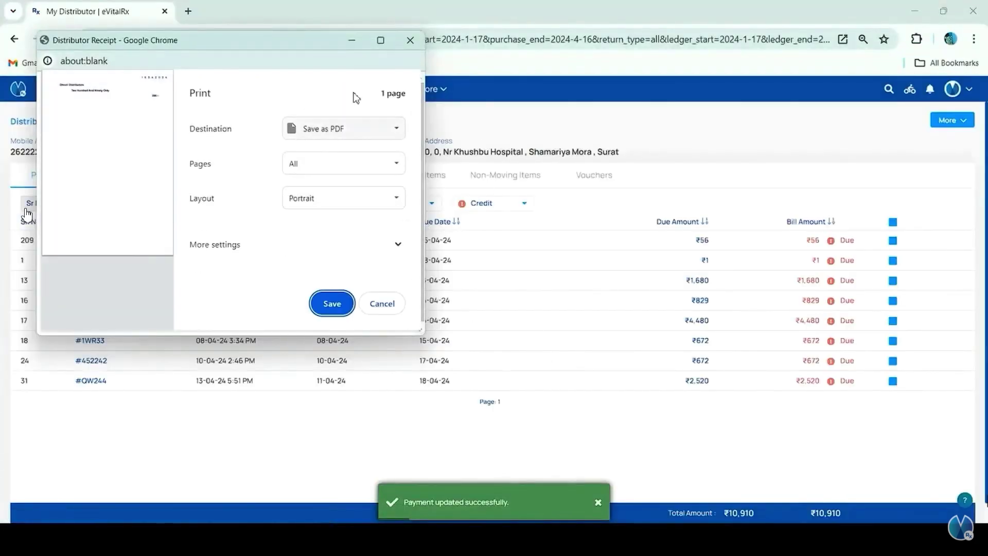
# Close the receipt and read the ₹290 cheque's remark in Bank Accounts' Payment Initiated list
pyautogui.click(410, 40)
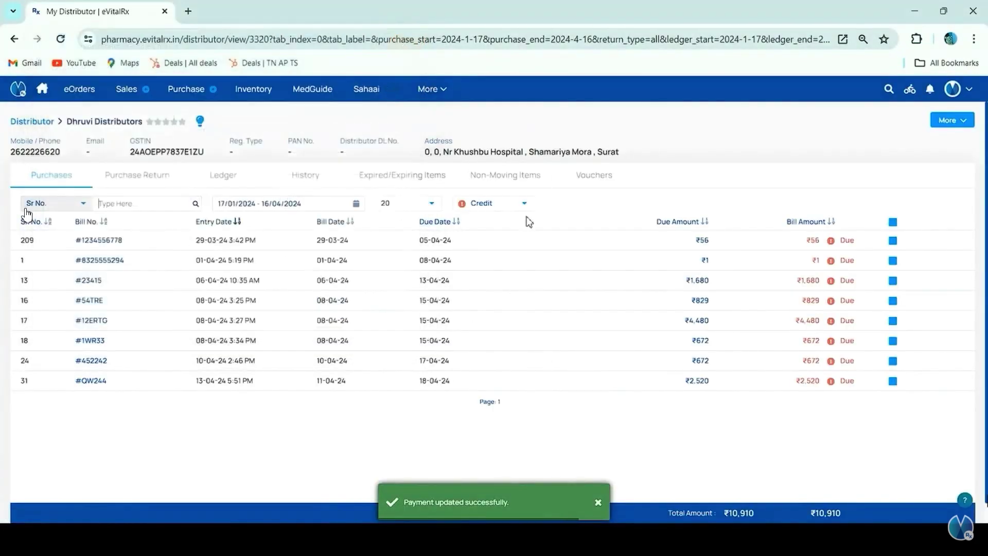
pyautogui.click(434, 91)
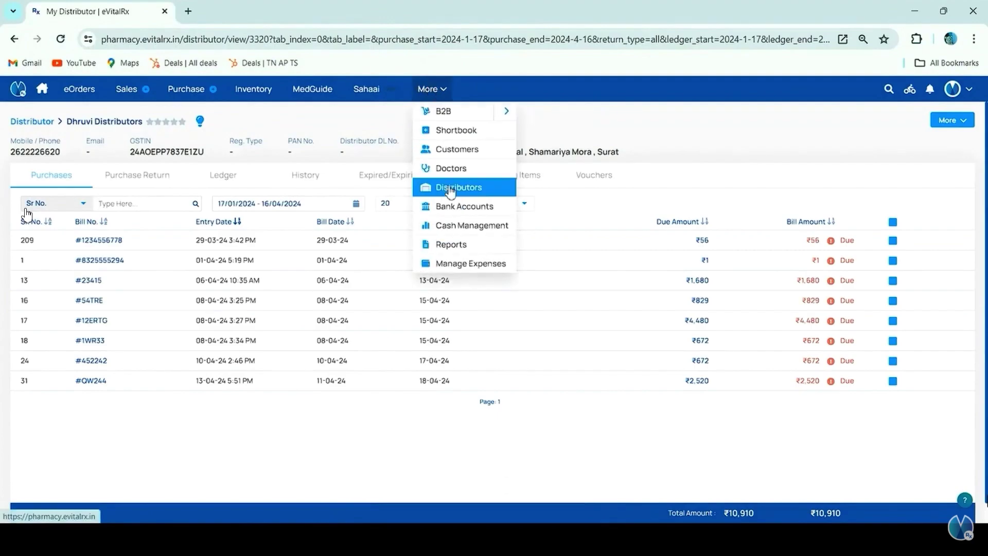
pyautogui.click(458, 206)
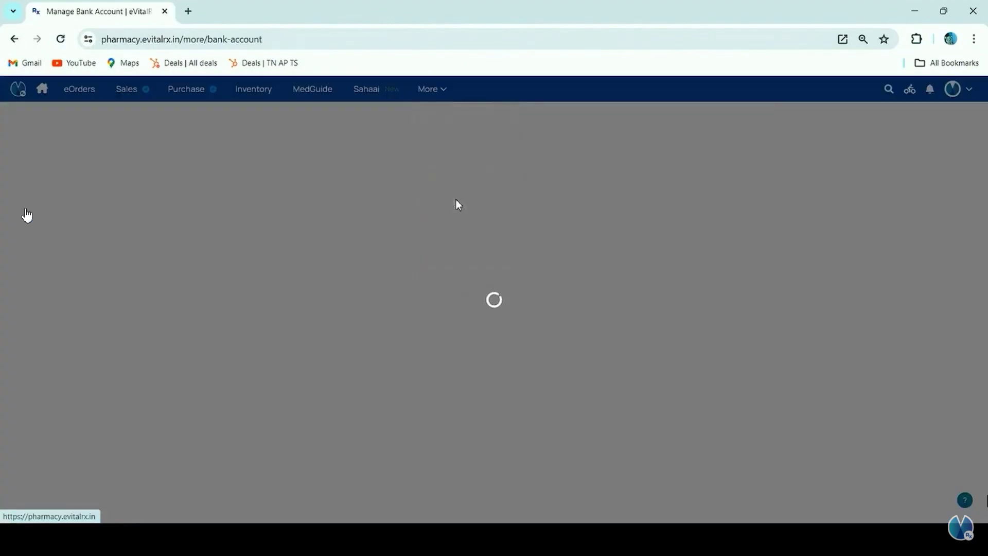
pyautogui.click(250, 126)
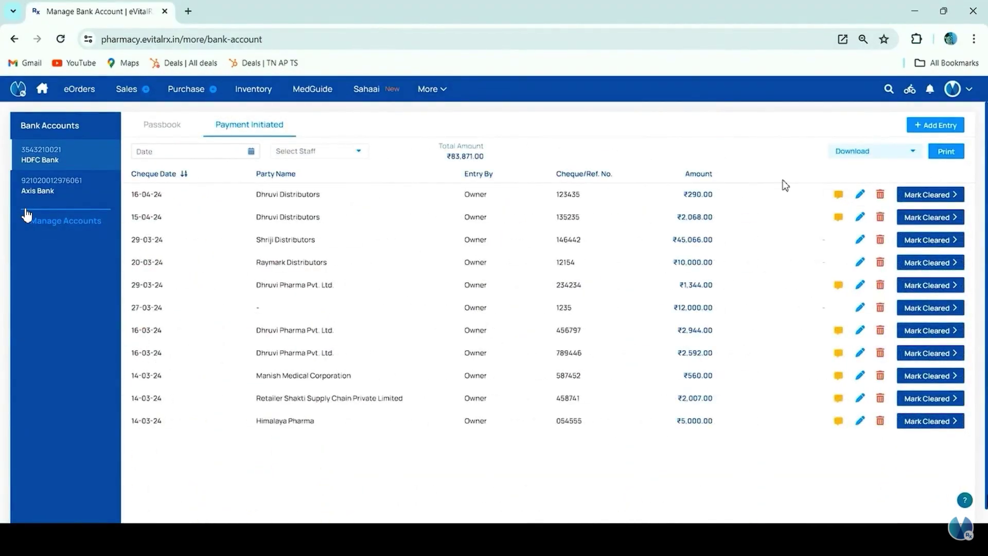
pyautogui.click(840, 196)
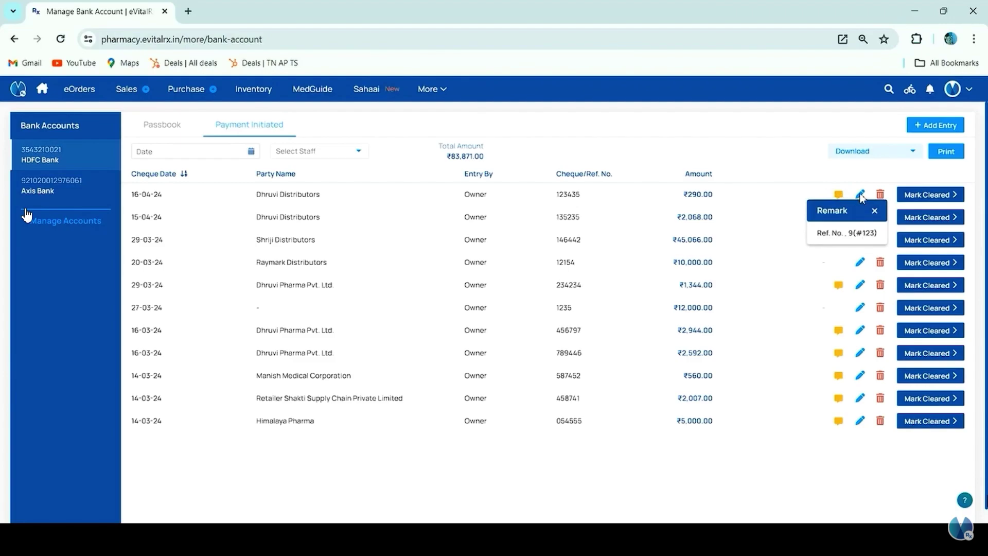
pyautogui.click(861, 196)
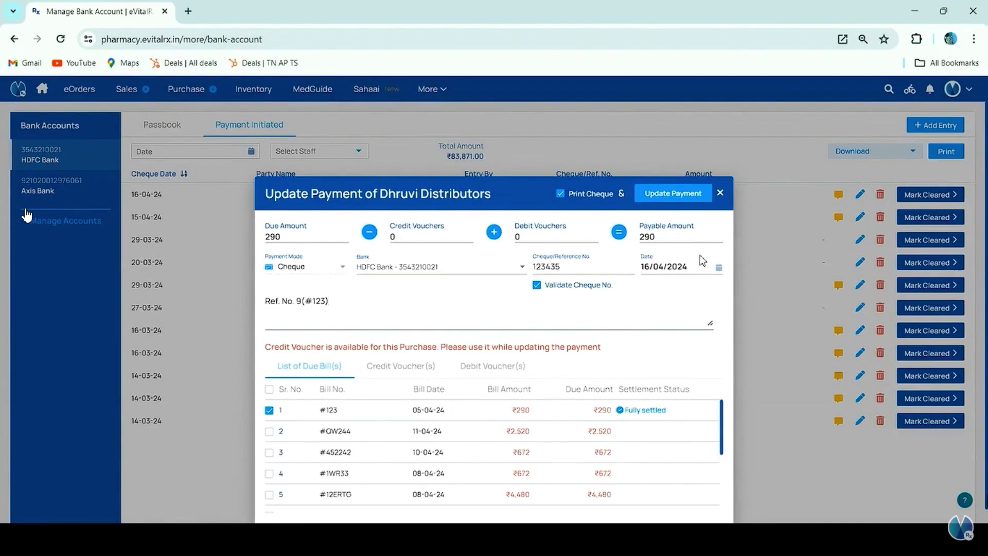
pyautogui.click(719, 193)
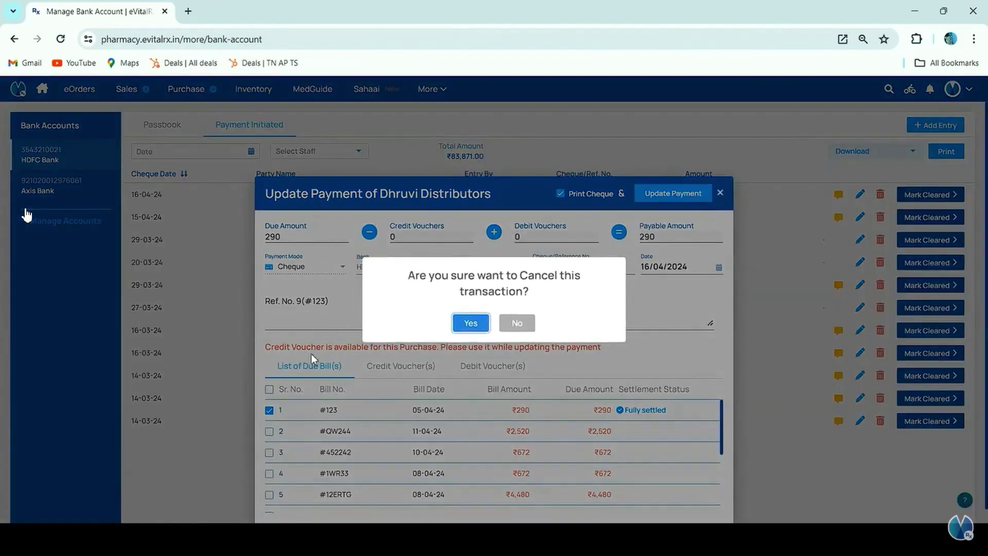
pyautogui.click(470, 324)
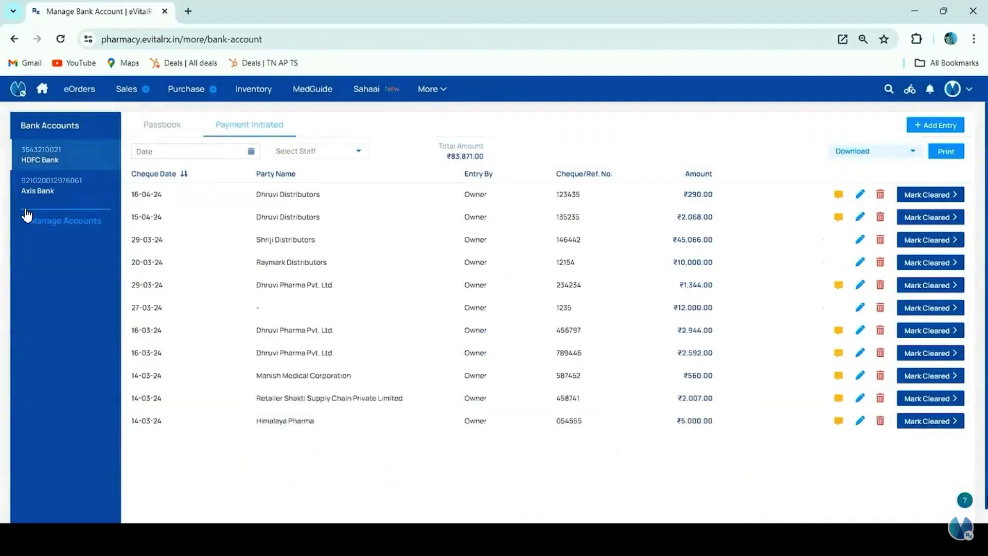
# Clear the ₹290 cheque dated 16/04/2024, entering 12 for verification and confirming
pyautogui.click(927, 195)
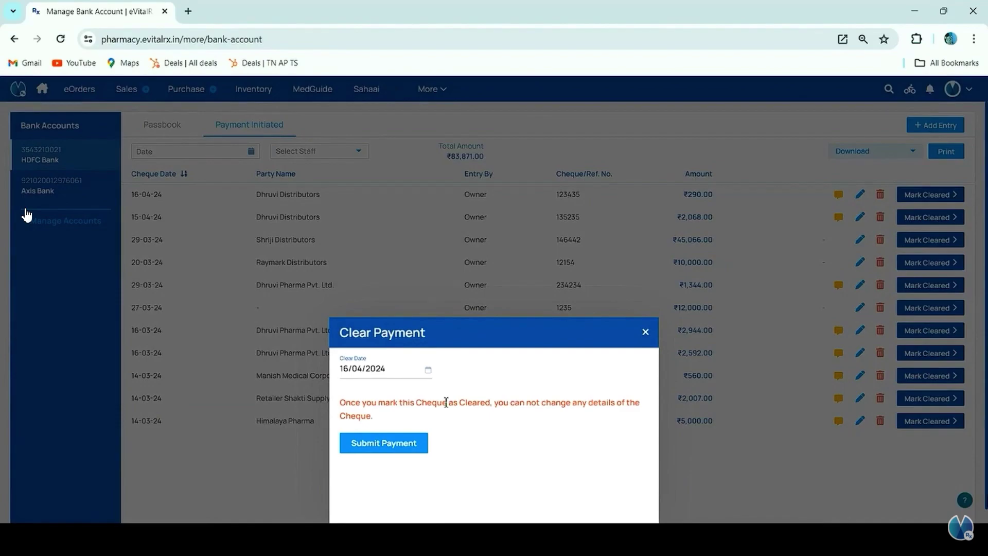
pyautogui.click(380, 444)
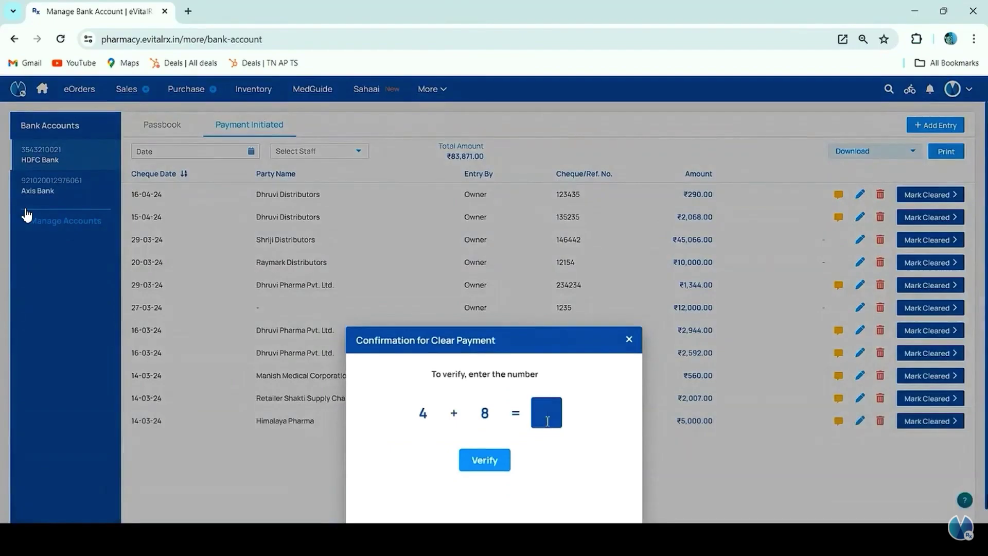
pyautogui.write('12')
pyautogui.click(489, 469)
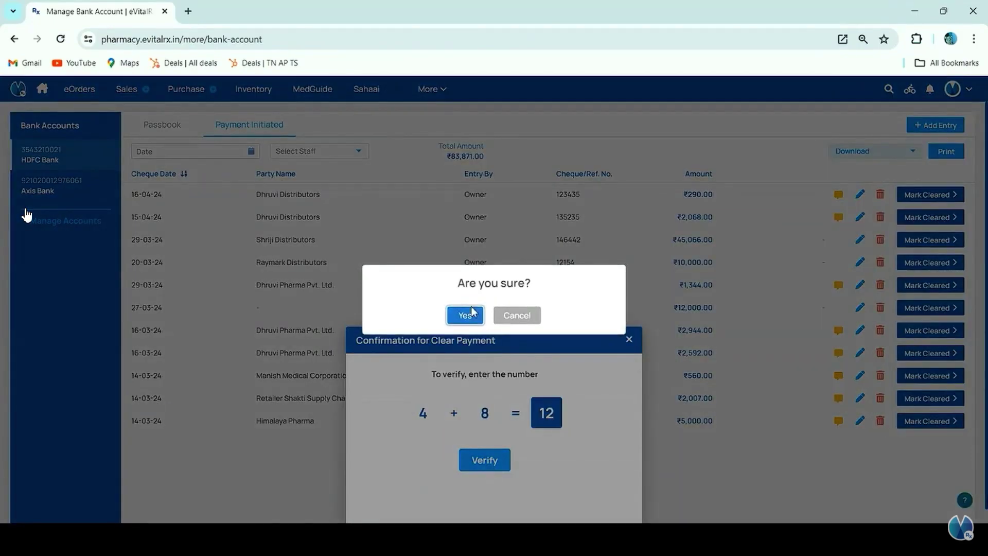
pyautogui.click(473, 310)
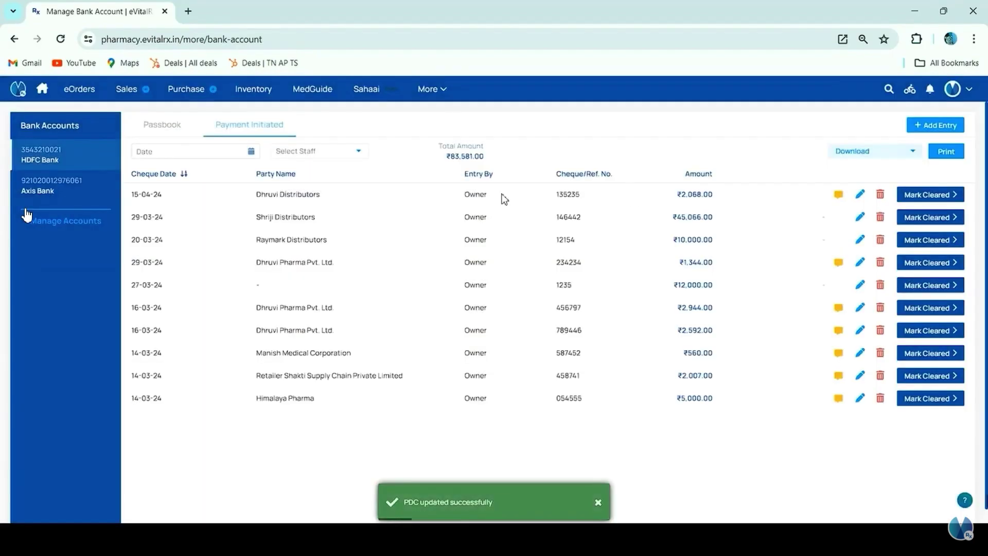
# Open the HDFC Bank passbook and browse its date-range presets and Excel/CSV download options
pyautogui.click(153, 135)
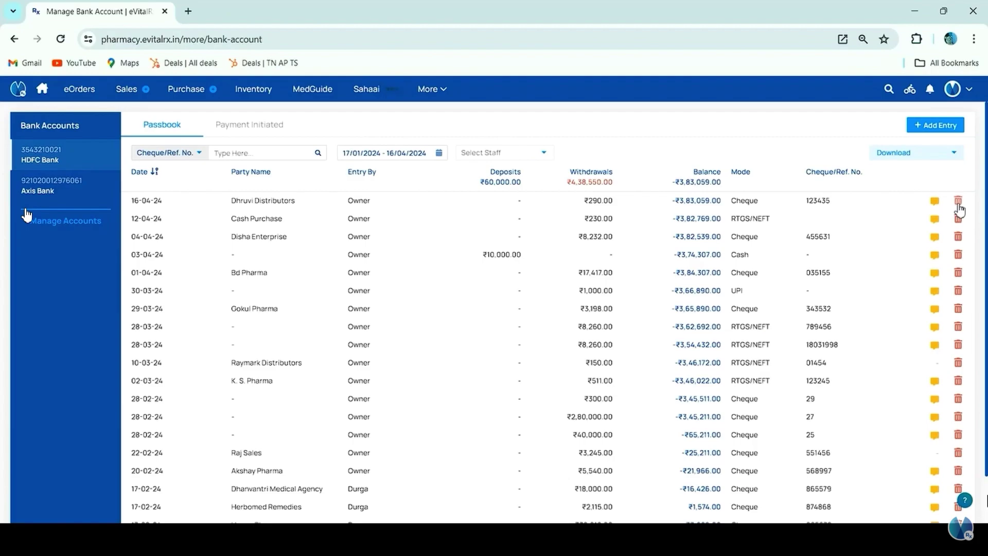
pyautogui.click(385, 157)
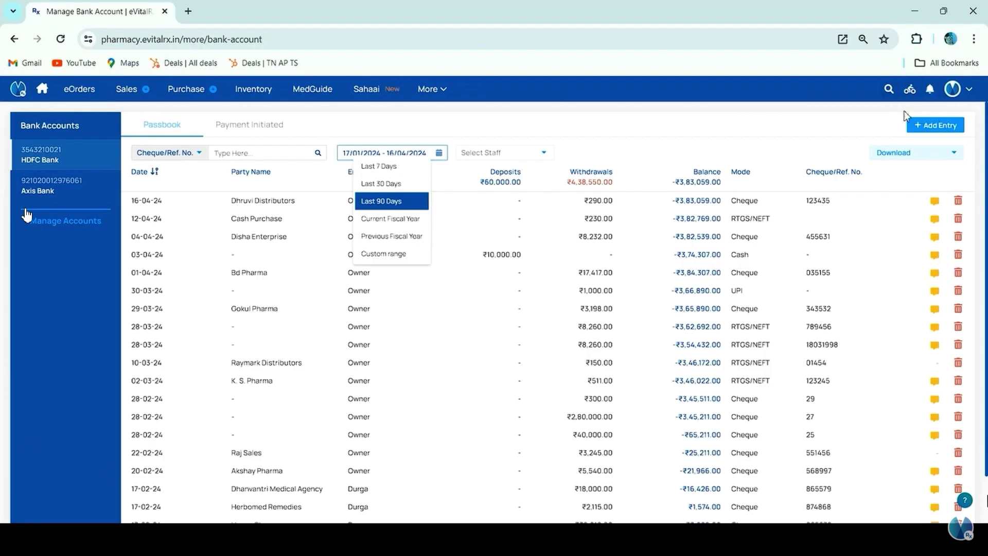
pyautogui.click(909, 154)
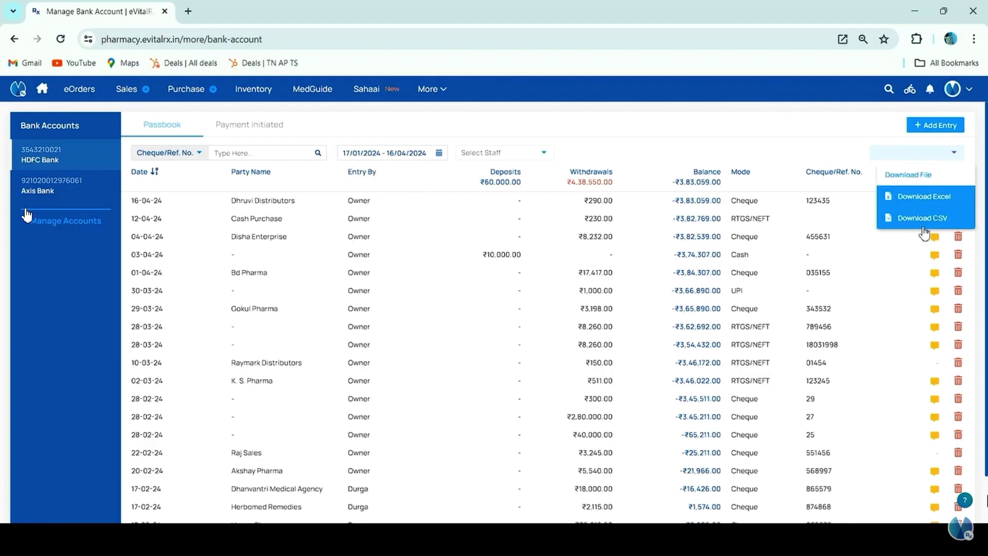
pyautogui.click(704, 186)
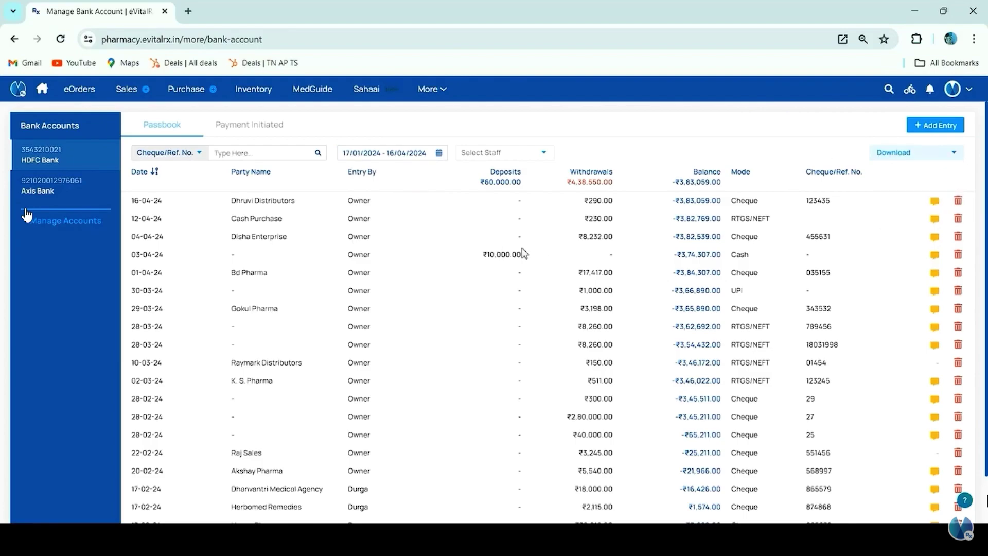